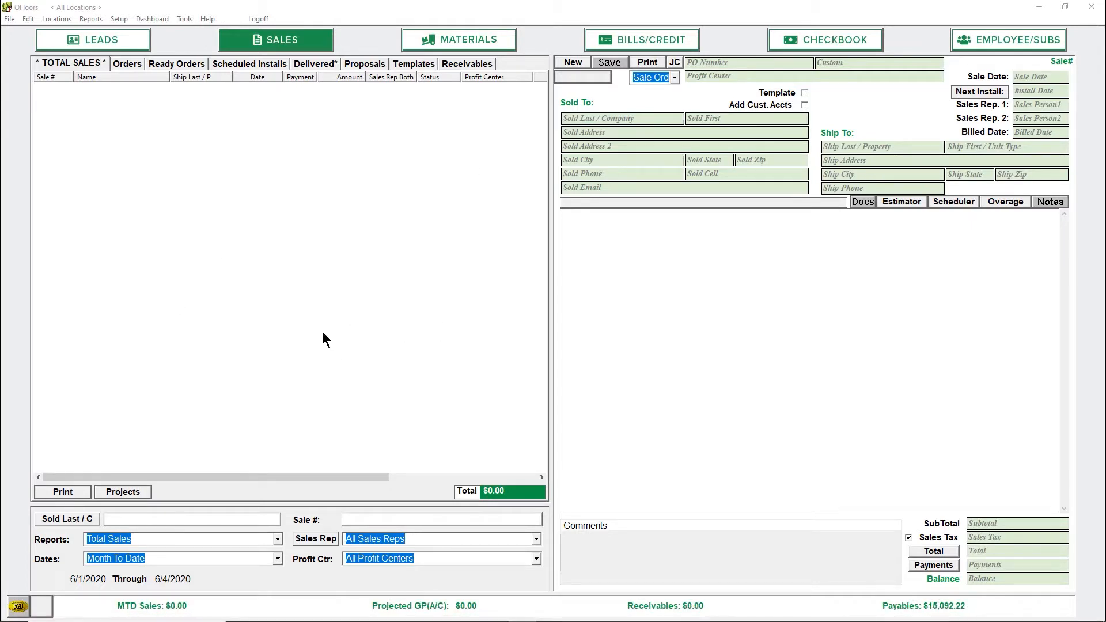
Open the Product Catalog to review the existing manufacturers, then close it
{"action": "left_click", "coordinate": [119, 18]}
{"action": "left_click", "coordinate": [156, 287]}
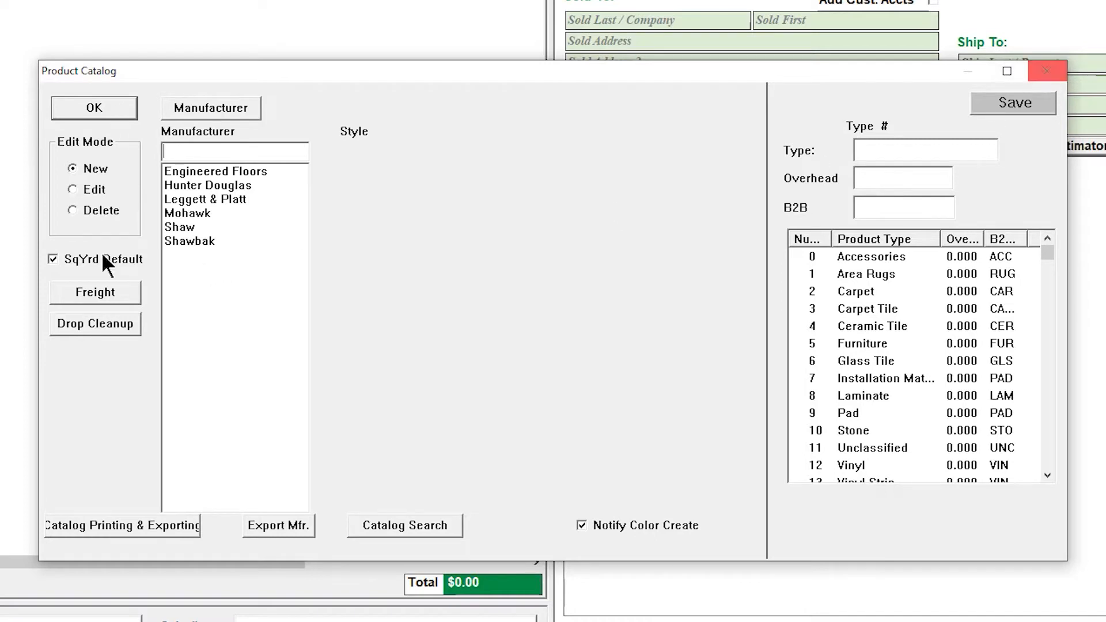
{"action": "left_click", "coordinate": [1040, 74]}
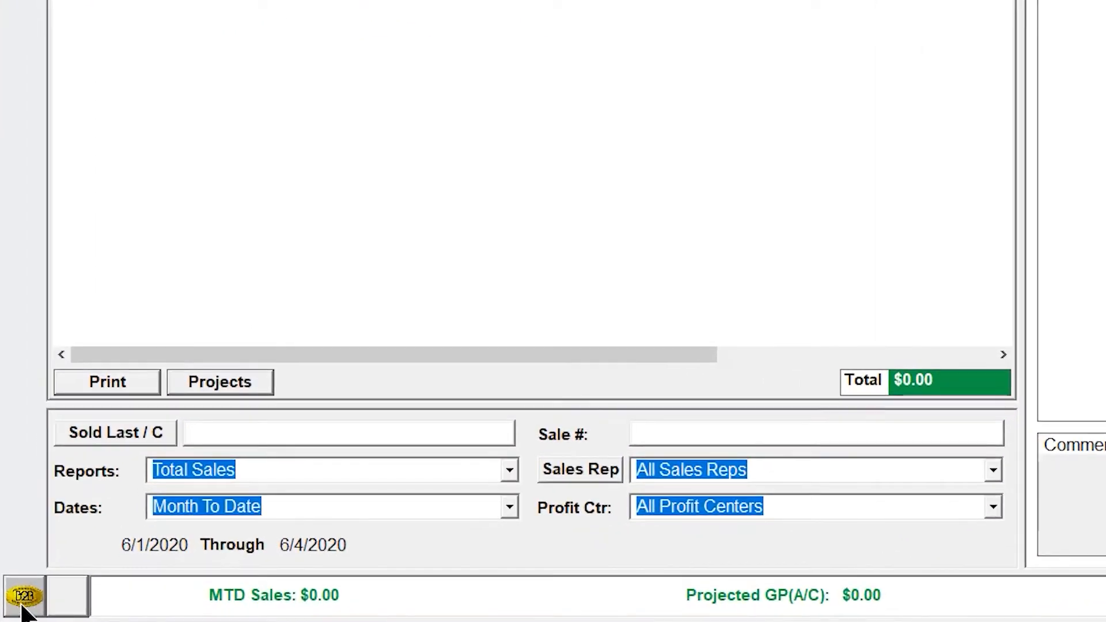
Start a B2B download and select the Shaw site
{"action": "left_click", "coordinate": [26, 604]}
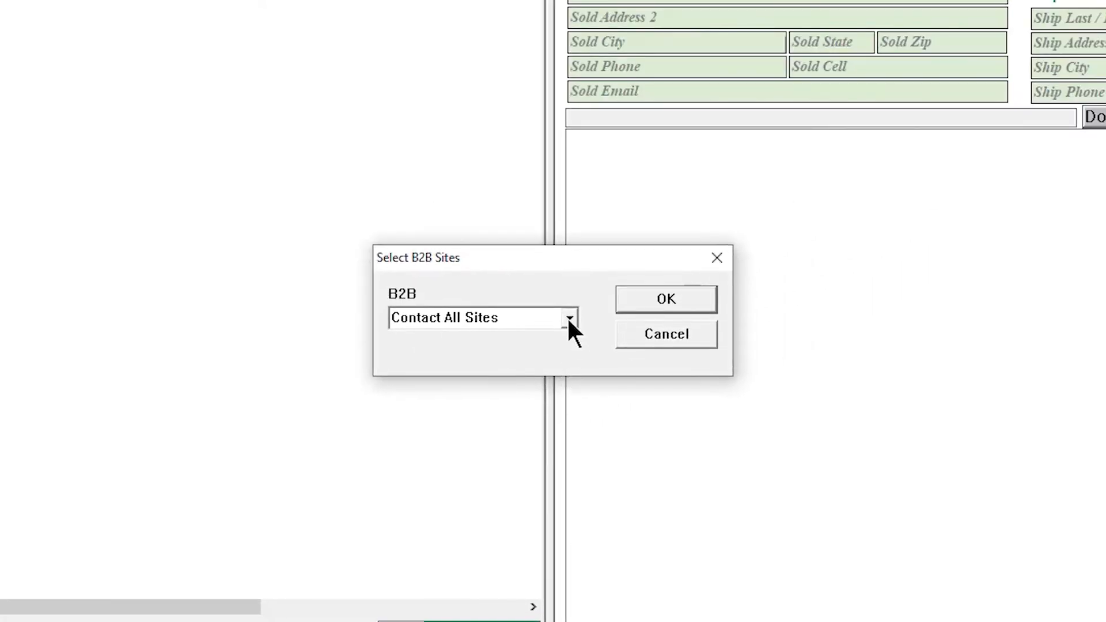
{"action": "left_click", "coordinate": [569, 318]}
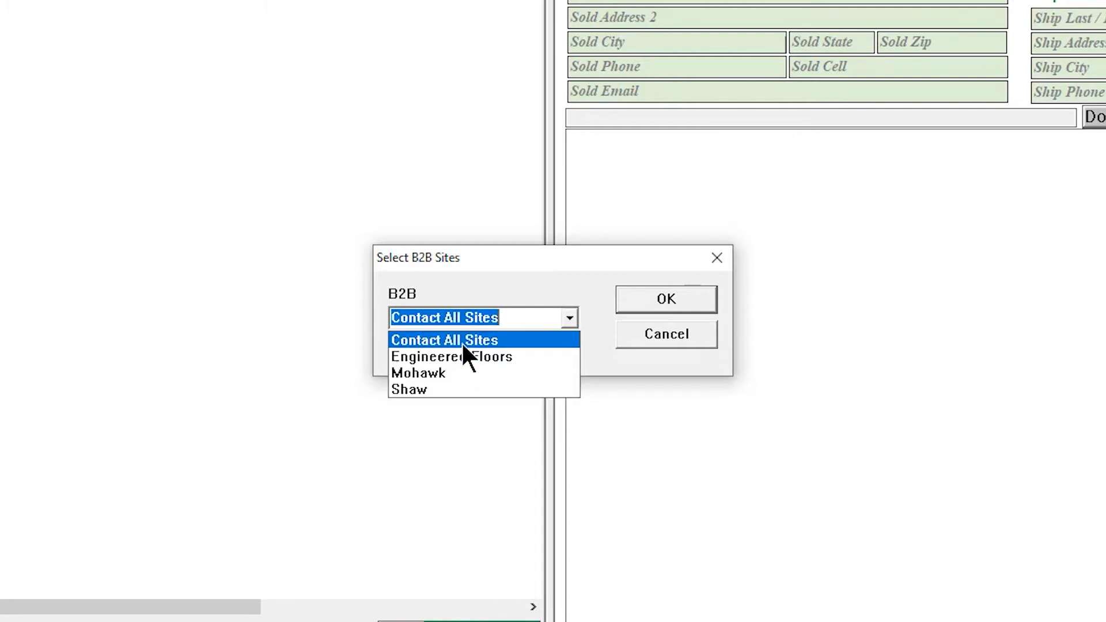
{"action": "left_click", "coordinate": [435, 388]}
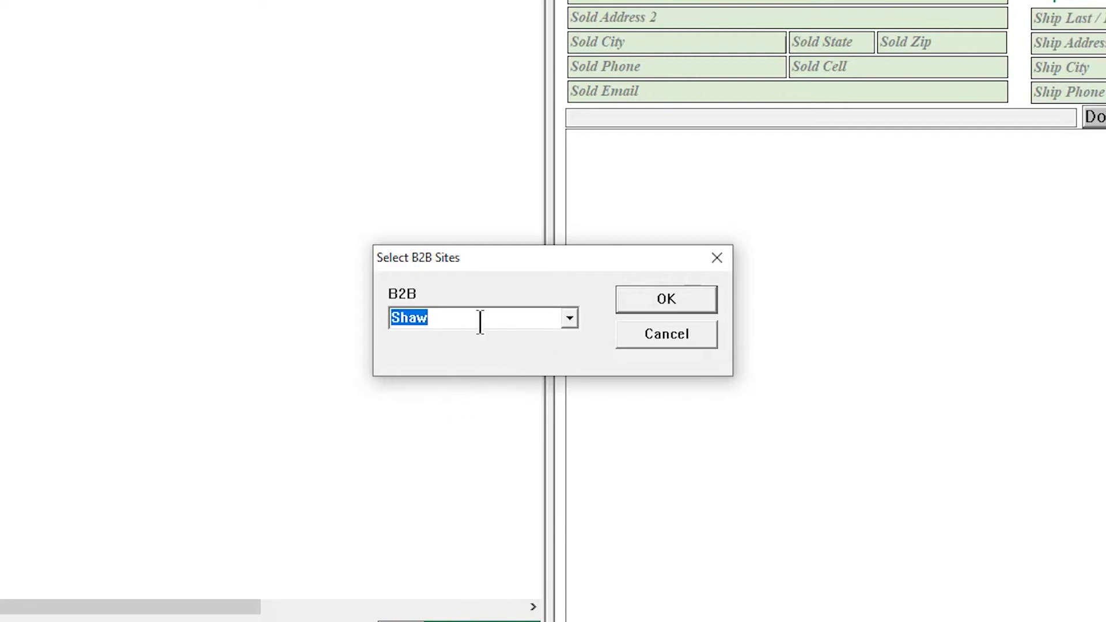
{"action": "left_click", "coordinate": [665, 296]}
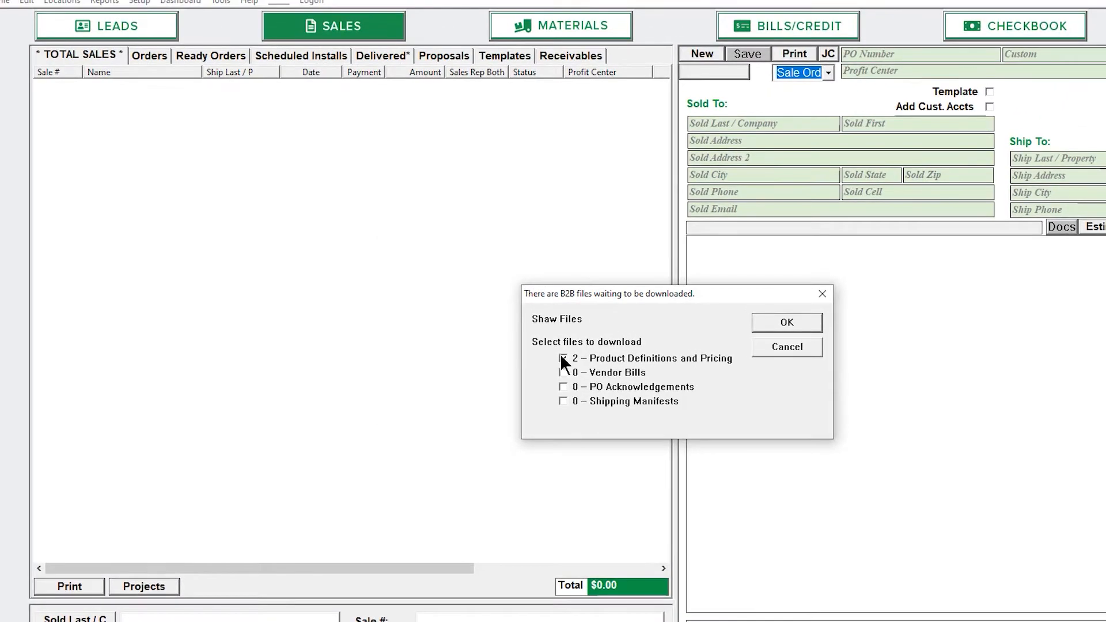
Download the Shaw Product Definitions and Pricing files
{"action": "left_click", "coordinate": [563, 358]}
{"action": "left_click", "coordinate": [785, 324]}
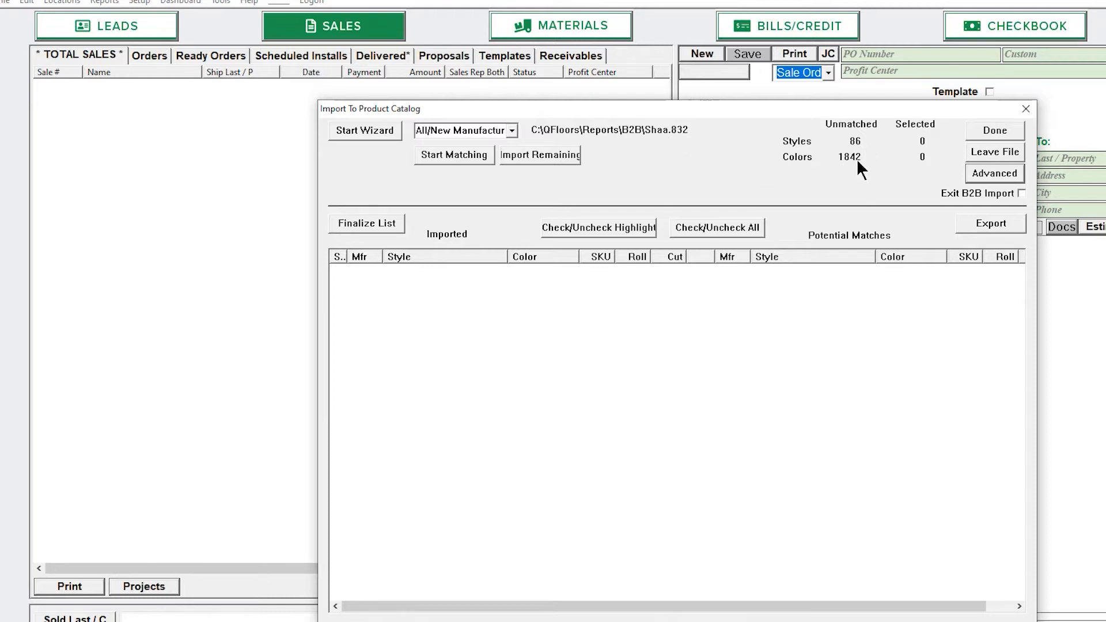
Set the import manufacturer for the Shaa.832 file to Shaw
{"action": "left_click", "coordinate": [512, 131]}
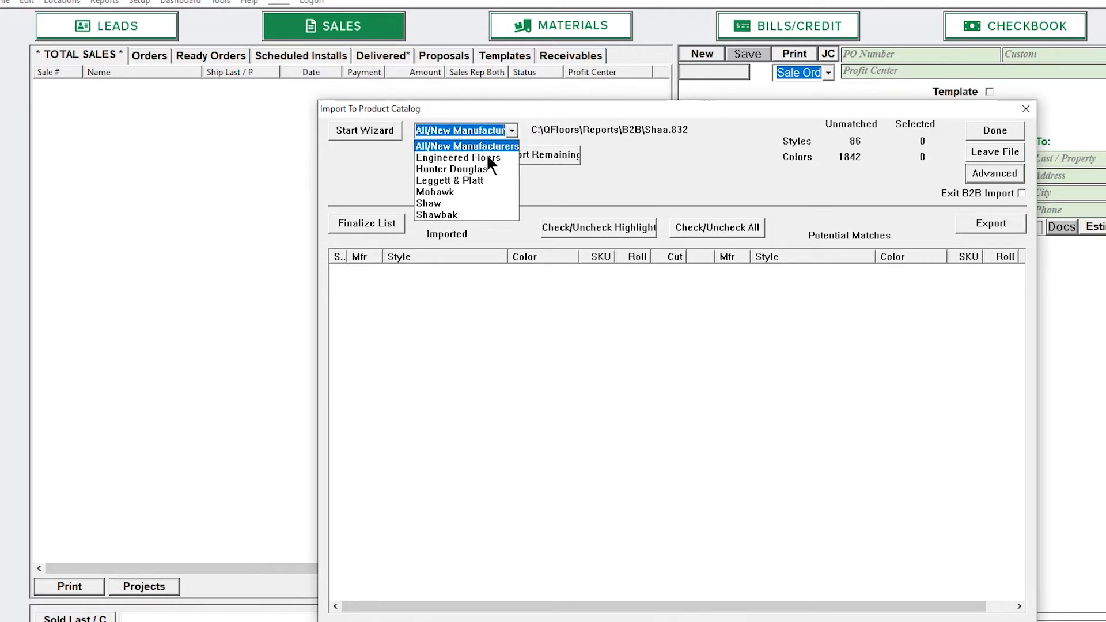
{"action": "left_click", "coordinate": [447, 203]}
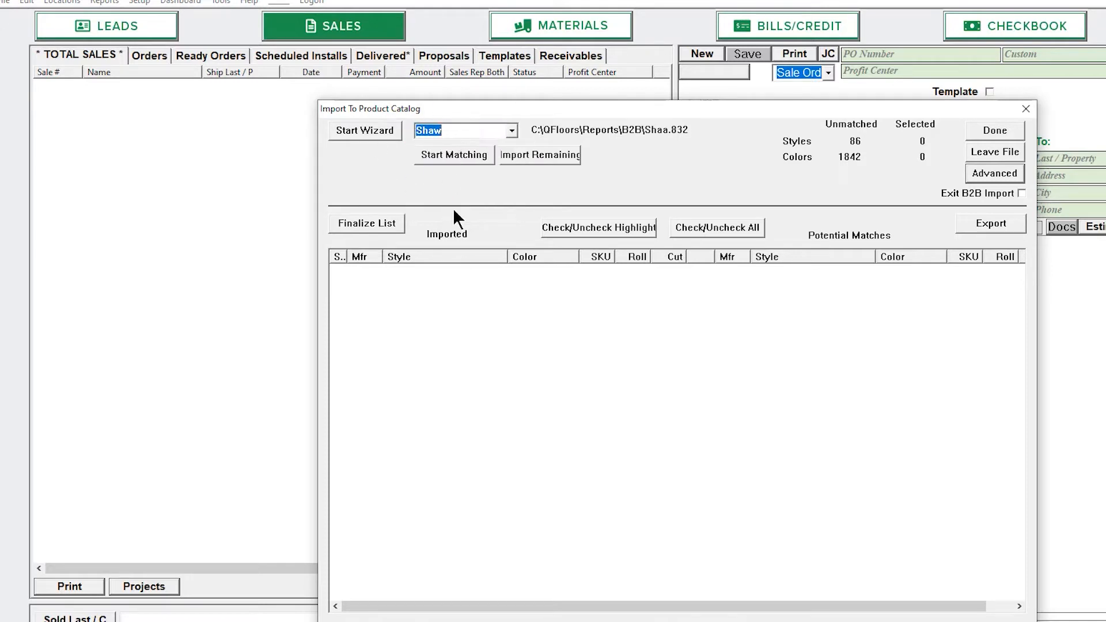
{"action": "left_click", "coordinate": [511, 131]}
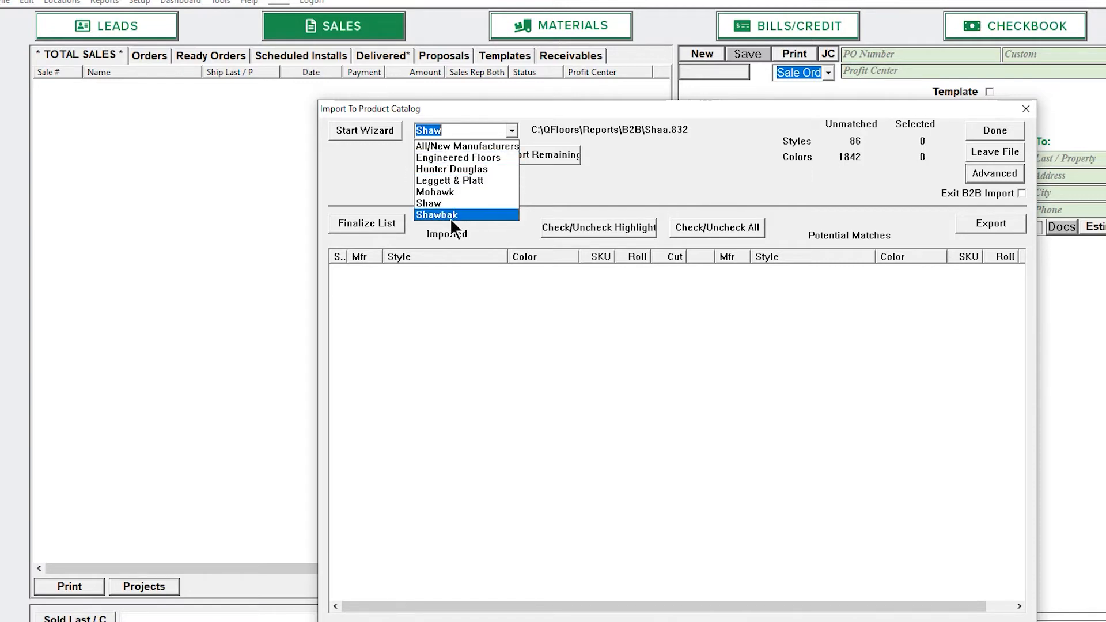
{"action": "left_click", "coordinate": [473, 145]}
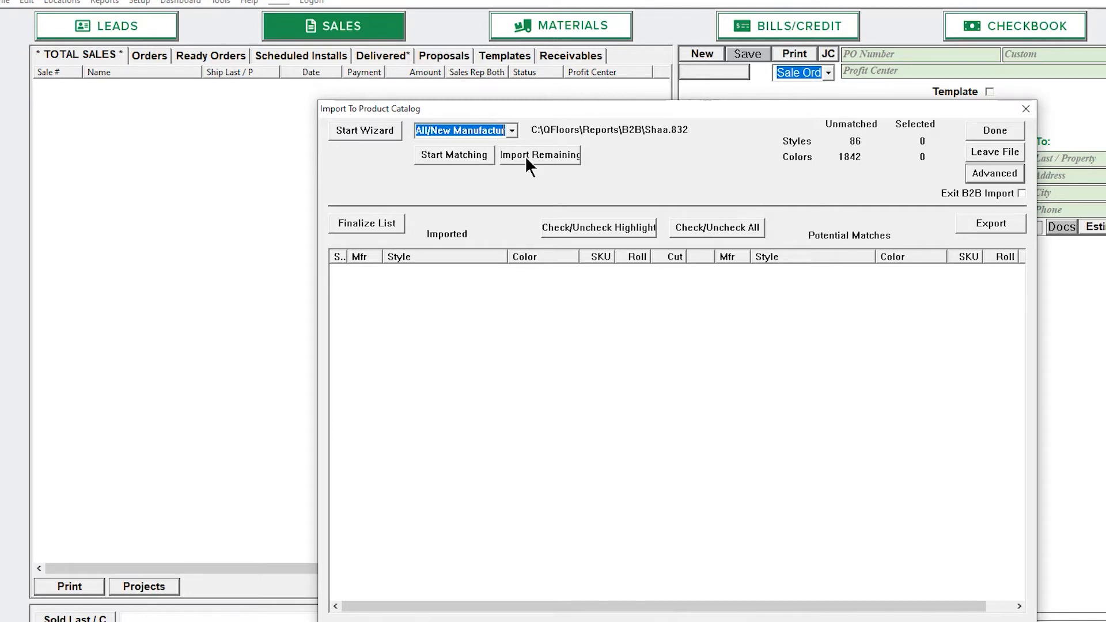
{"action": "left_click", "coordinate": [512, 132]}
{"action": "left_click", "coordinate": [472, 202]}
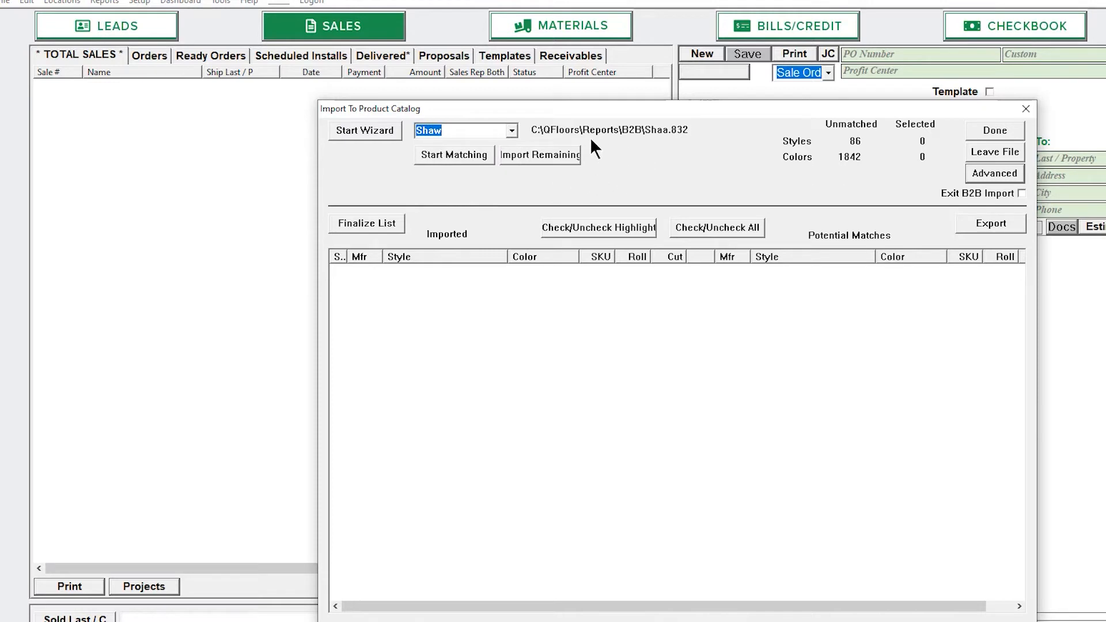
Start the import wizard with Color SKU matching, cancelling the first Finalize Matches dialog
{"action": "left_click", "coordinate": [370, 131]}
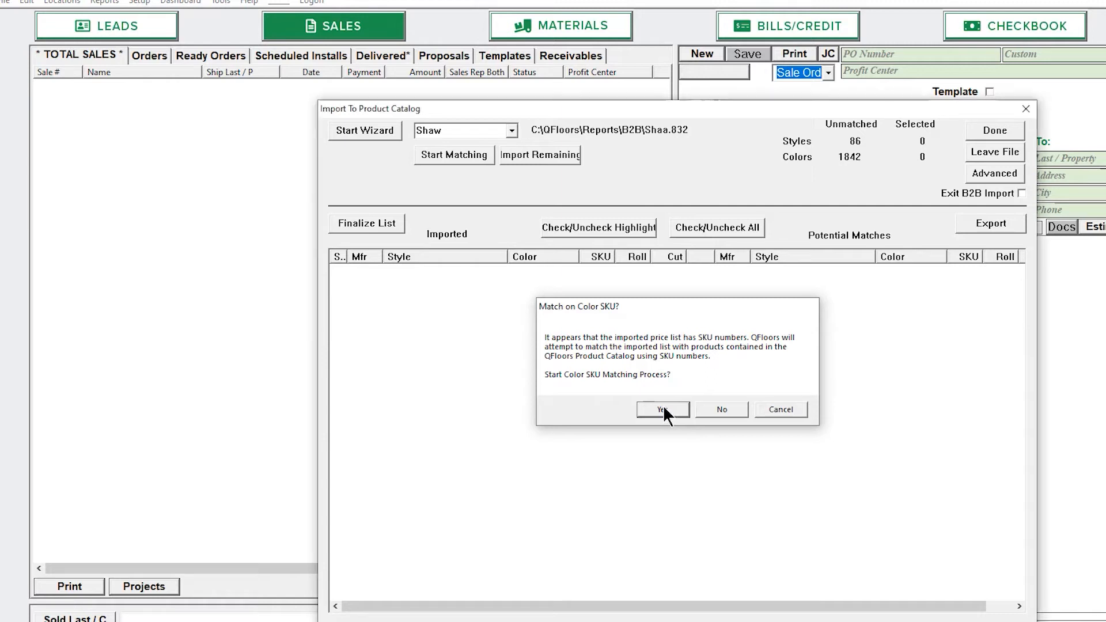
{"action": "left_click", "coordinate": [662, 409]}
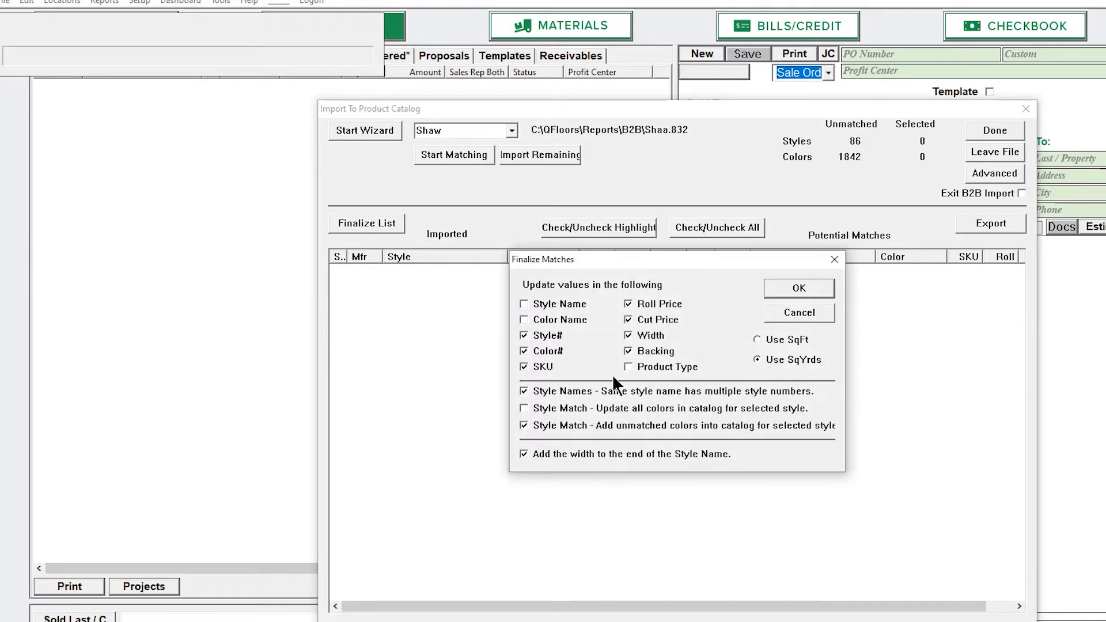
{"action": "left_click_drag", "start_coordinate": [589, 259], "coordinate": [919, 238]}
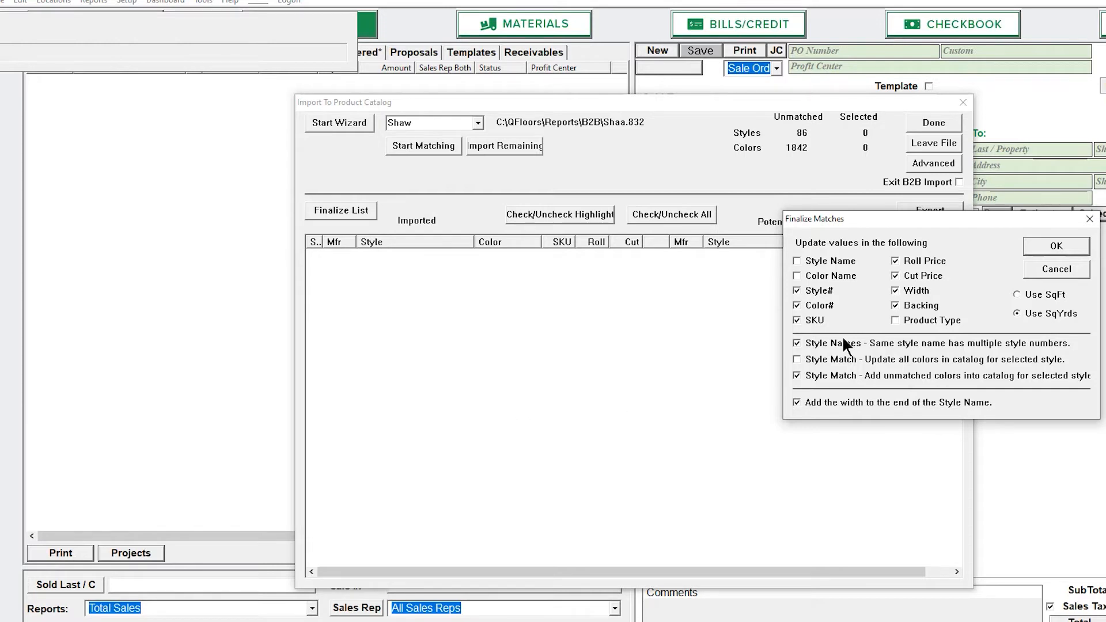
{"action": "left_click", "coordinate": [1073, 267]}
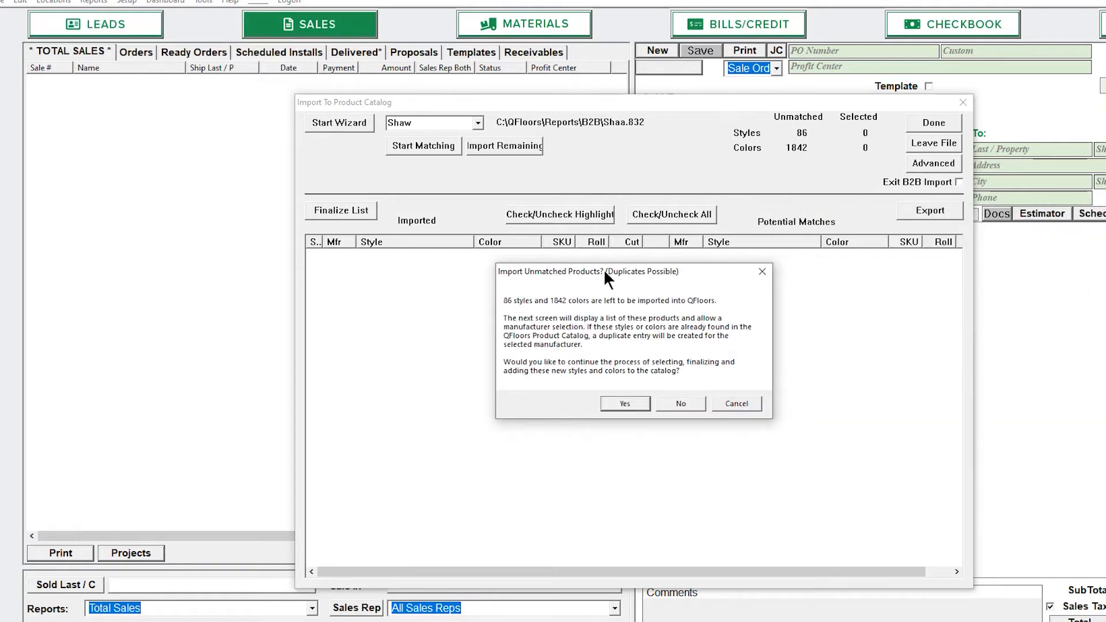
Import the unmatched styles and colors, finalize the matches, and save the changes report as Shaa_06-04-2020
{"action": "left_click_drag", "start_coordinate": [604, 274], "coordinate": [672, 277]}
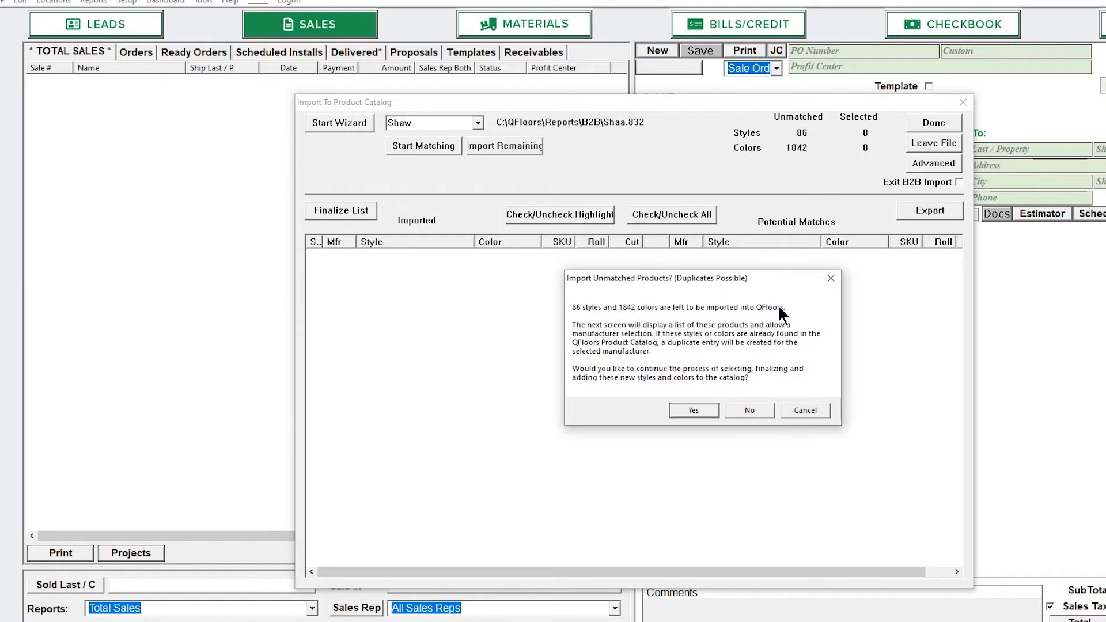
{"action": "left_click", "coordinate": [694, 410]}
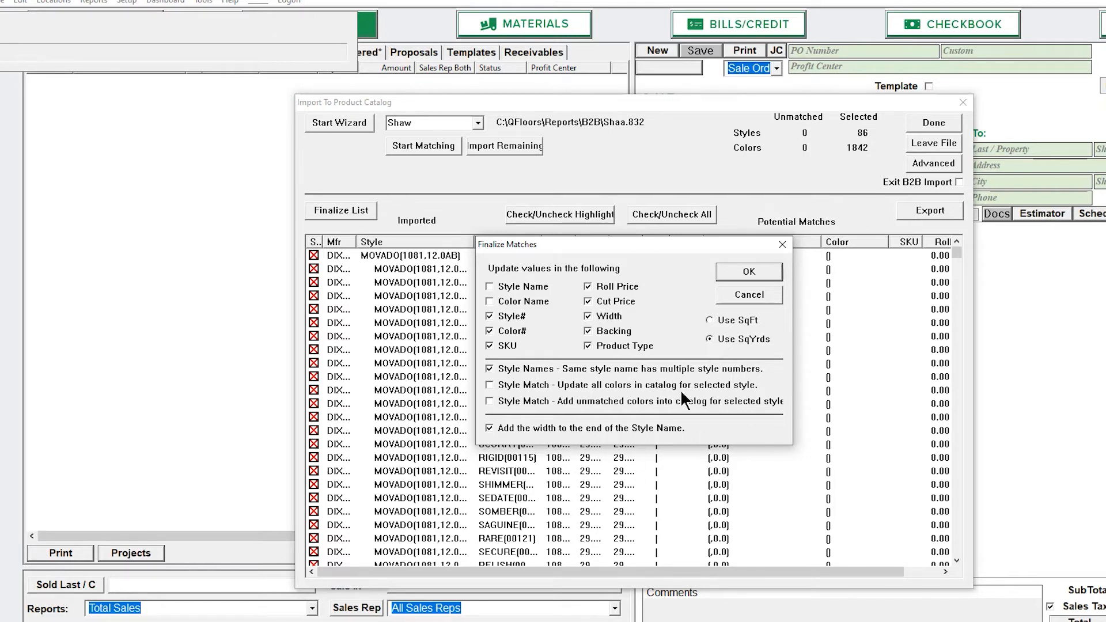
{"action": "left_click", "coordinate": [762, 271]}
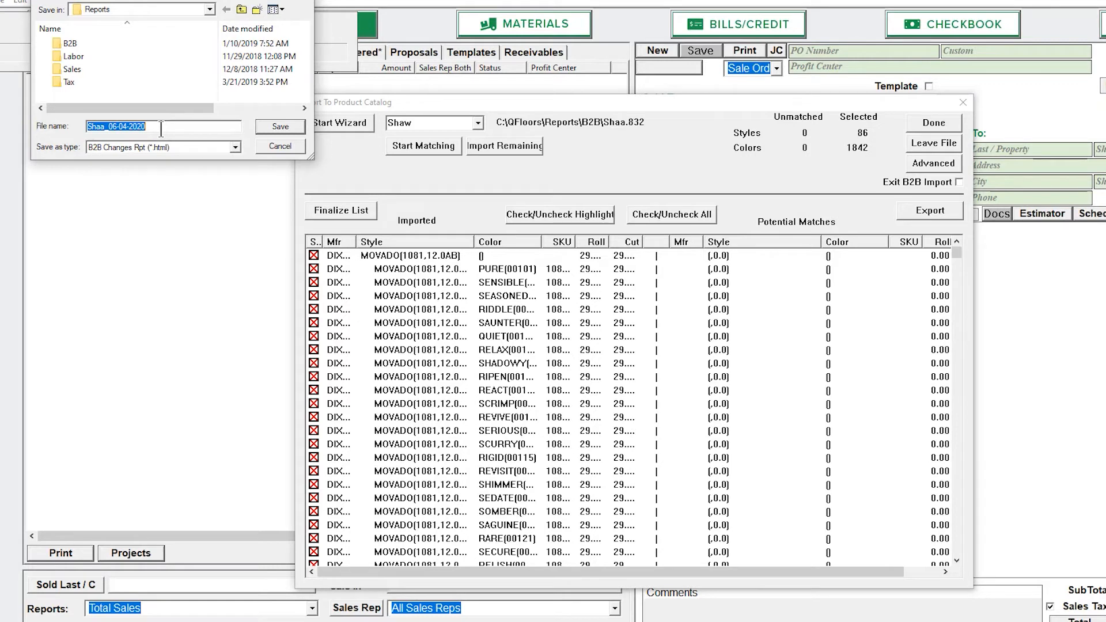
{"action": "left_click", "coordinate": [282, 127]}
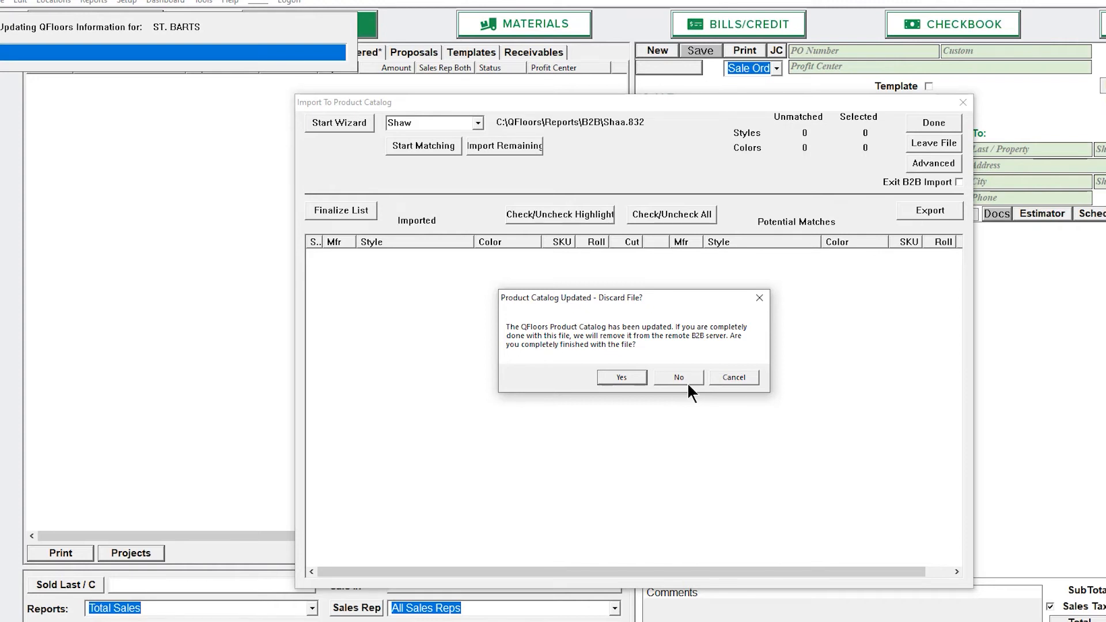
Mark the Shaa.832 file as finished so it is removed from the B2B server
{"action": "left_click", "coordinate": [622, 376]}
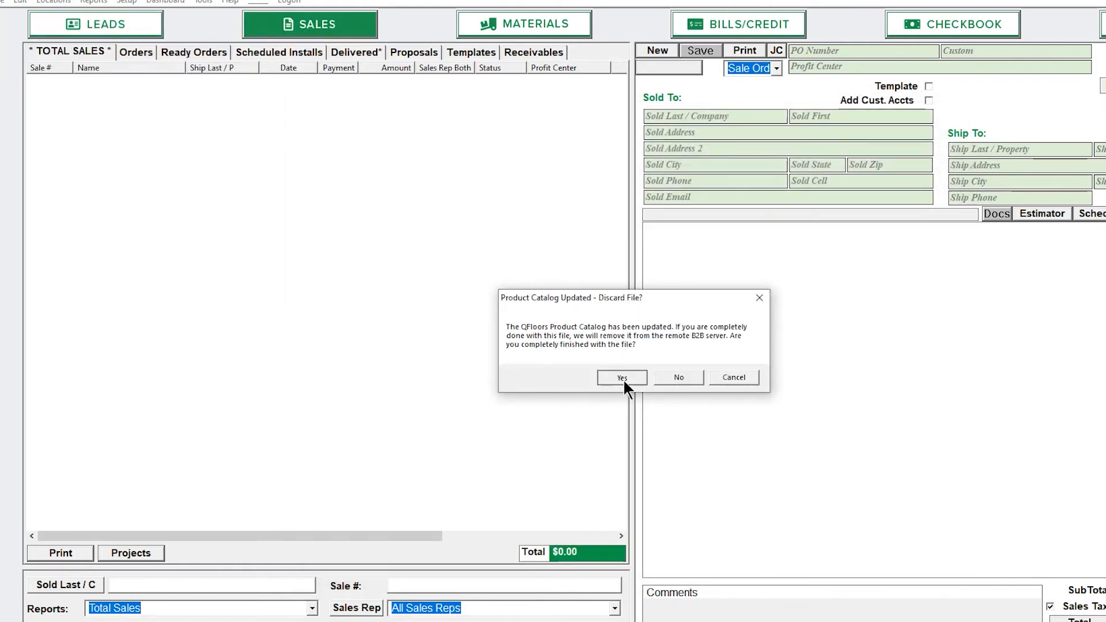
{"action": "left_click", "coordinate": [622, 378]}
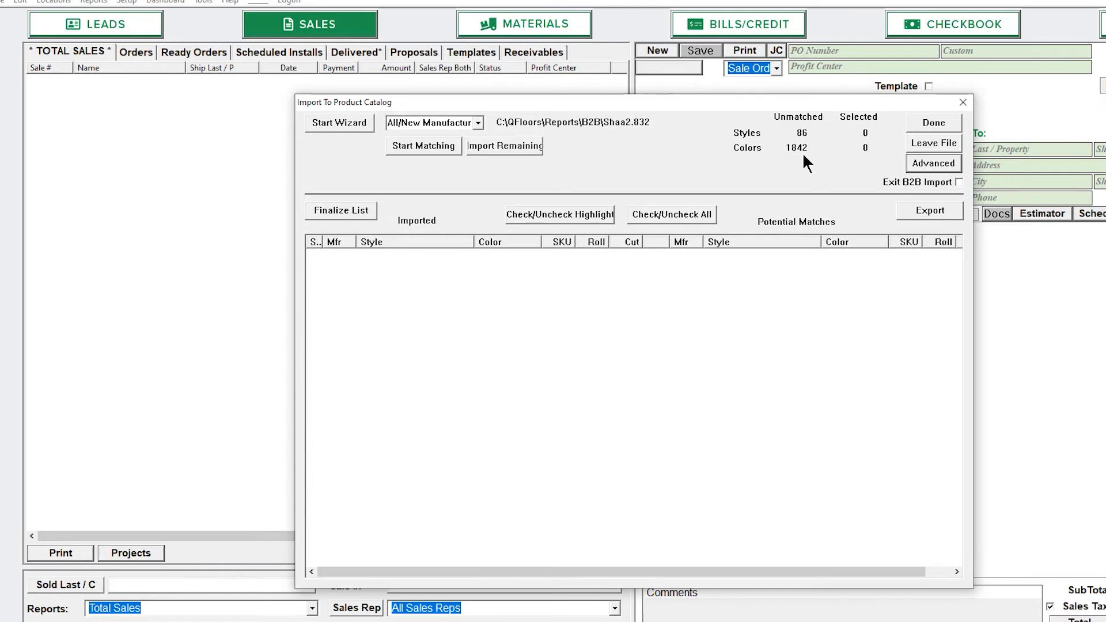
Import the second file Shaa2.832 for Shaw using Color SKU matching, finalizing matches and saving the changes report
{"action": "left_click", "coordinate": [477, 123]}
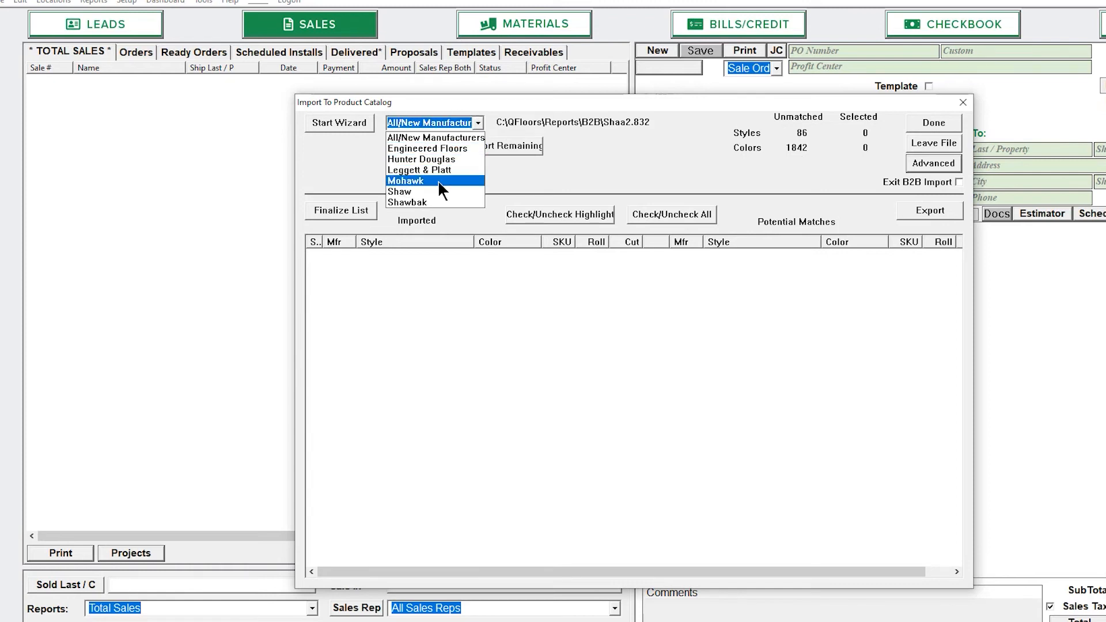
{"action": "left_click", "coordinate": [432, 191]}
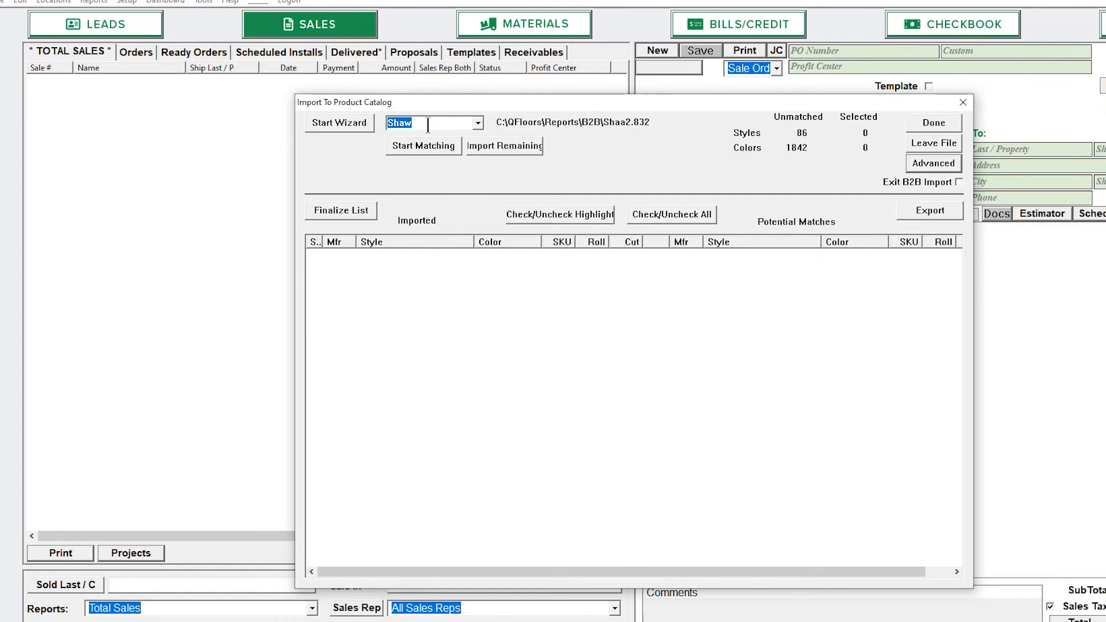
{"action": "left_click", "coordinate": [355, 119]}
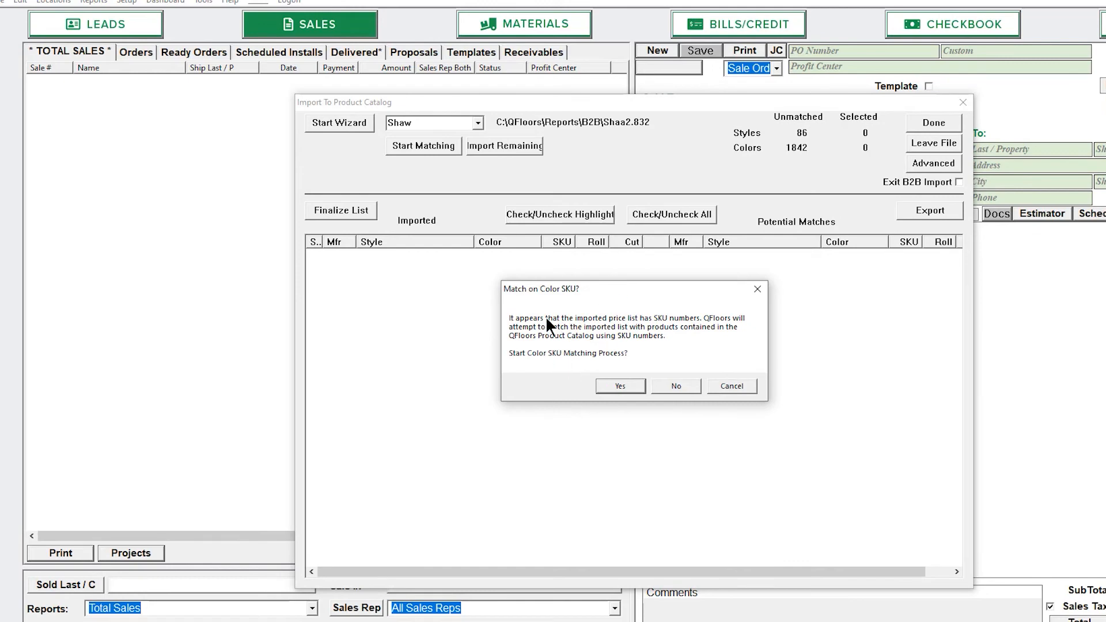
{"action": "left_click", "coordinate": [618, 385]}
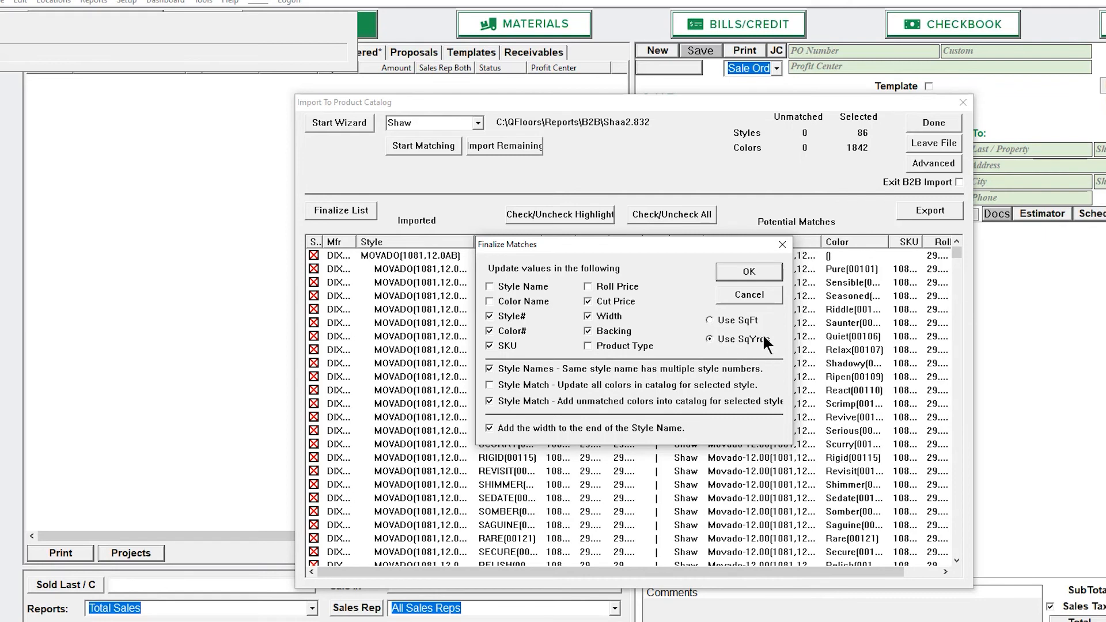
{"action": "left_click", "coordinate": [755, 268]}
{"action": "left_click", "coordinate": [279, 126]}
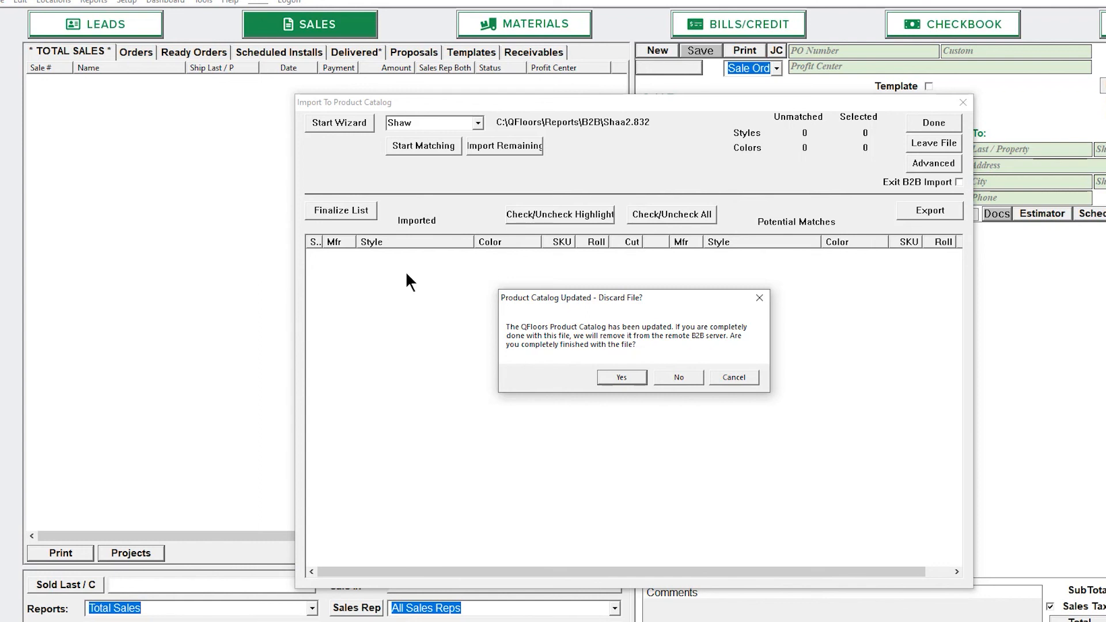
Mark the second file as finished for removal from the B2B server and close the completion notice
{"action": "left_click", "coordinate": [622, 377]}
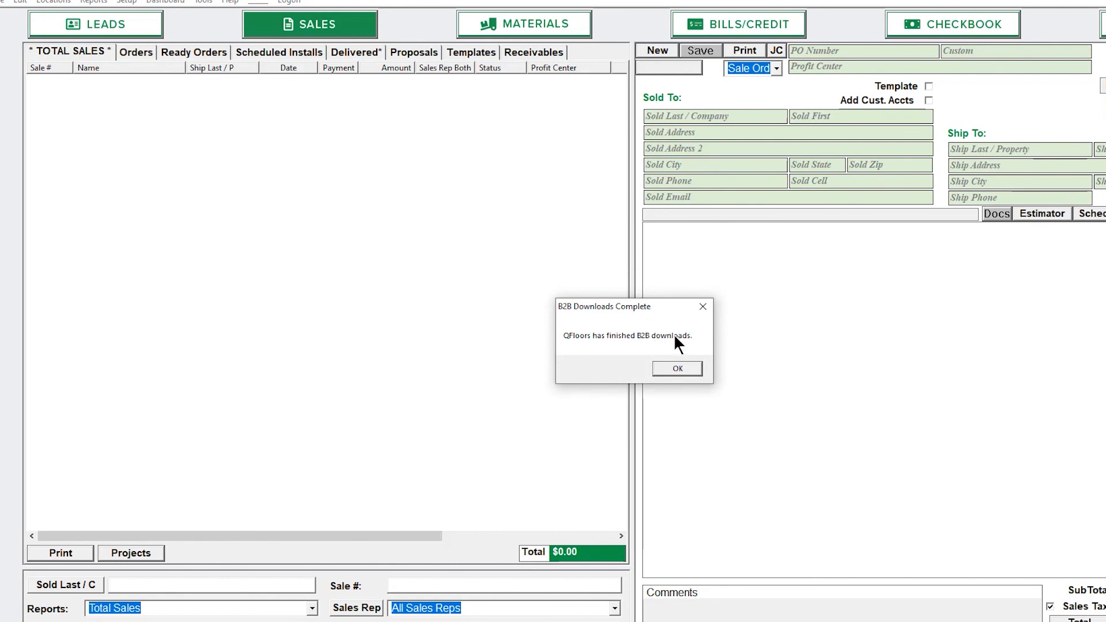
{"action": "left_click", "coordinate": [686, 370]}
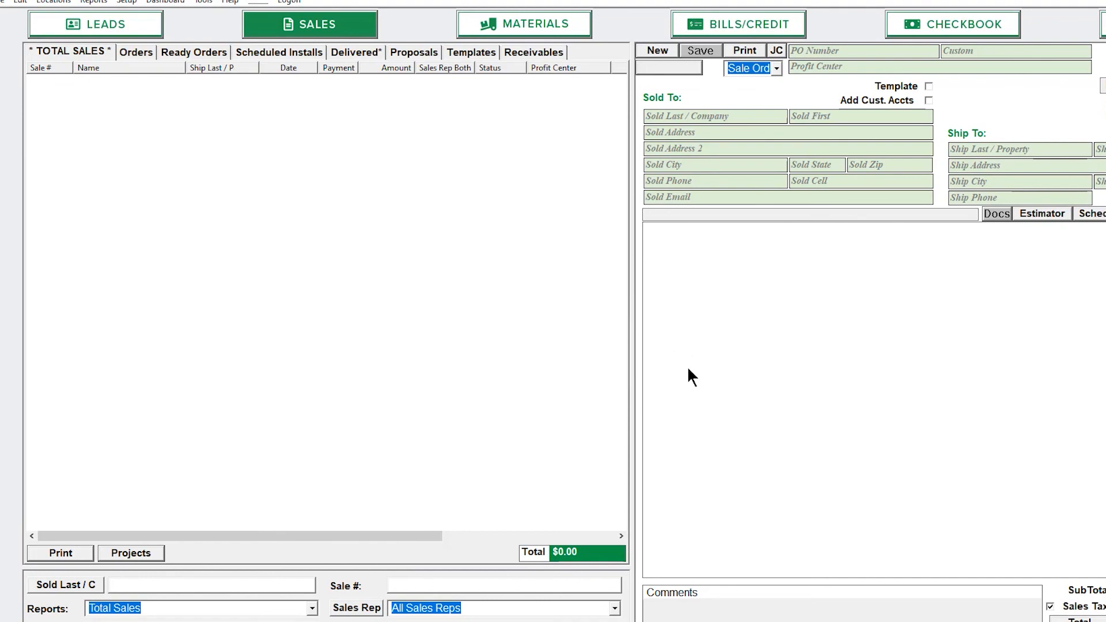
Open the Product Catalog and view the colors of the Shaw style Authentic Living-12.00
{"action": "left_click", "coordinate": [128, 1]}
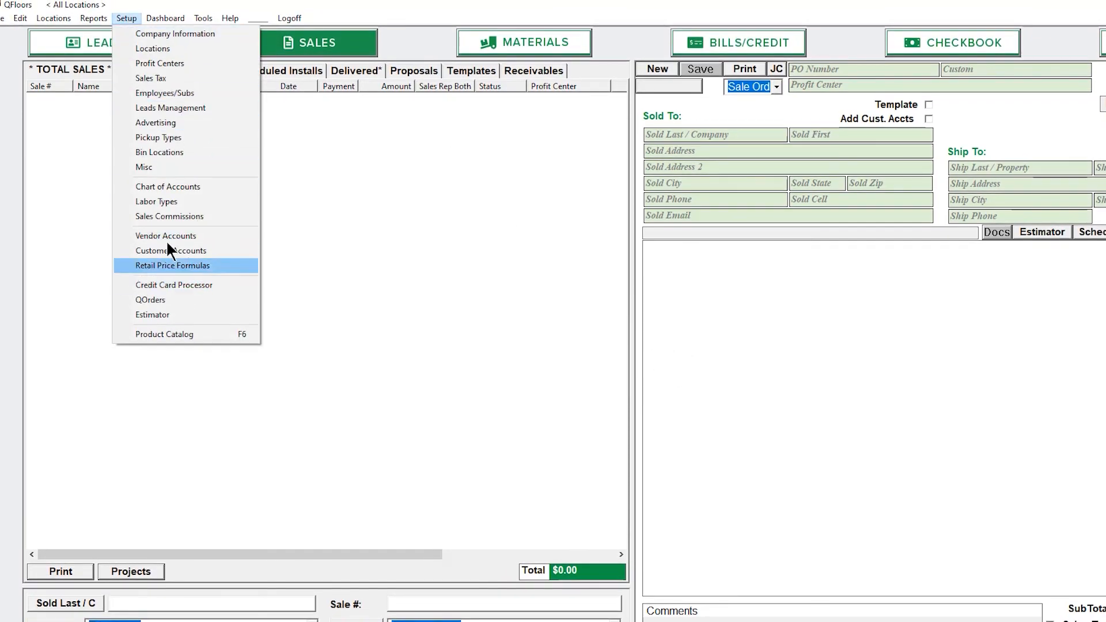
{"action": "left_click", "coordinate": [174, 333]}
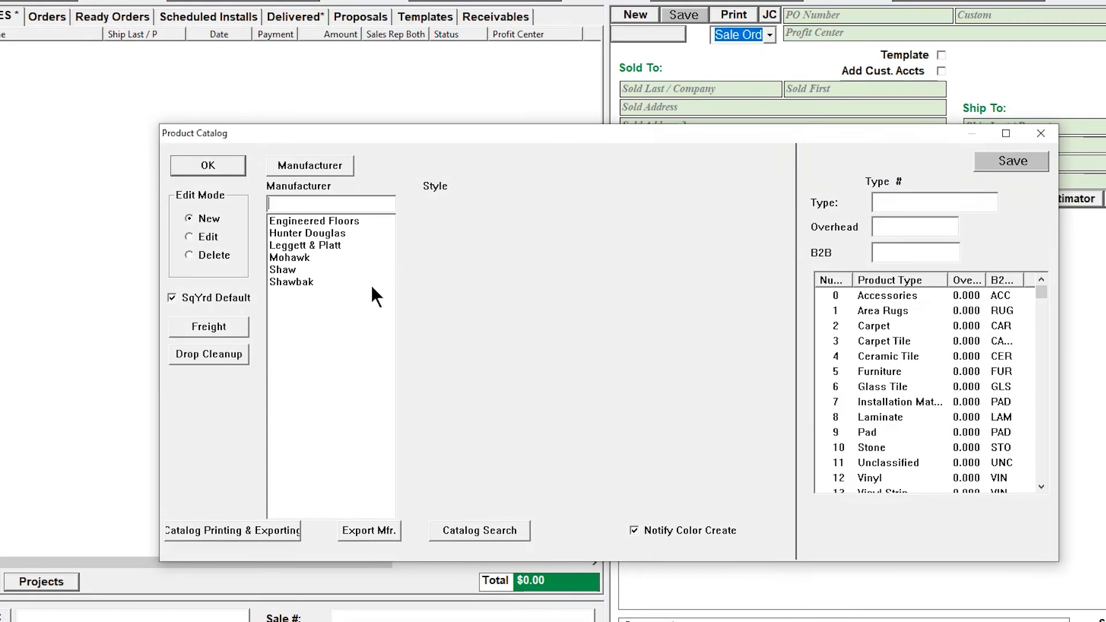
{"action": "left_click", "coordinate": [283, 269]}
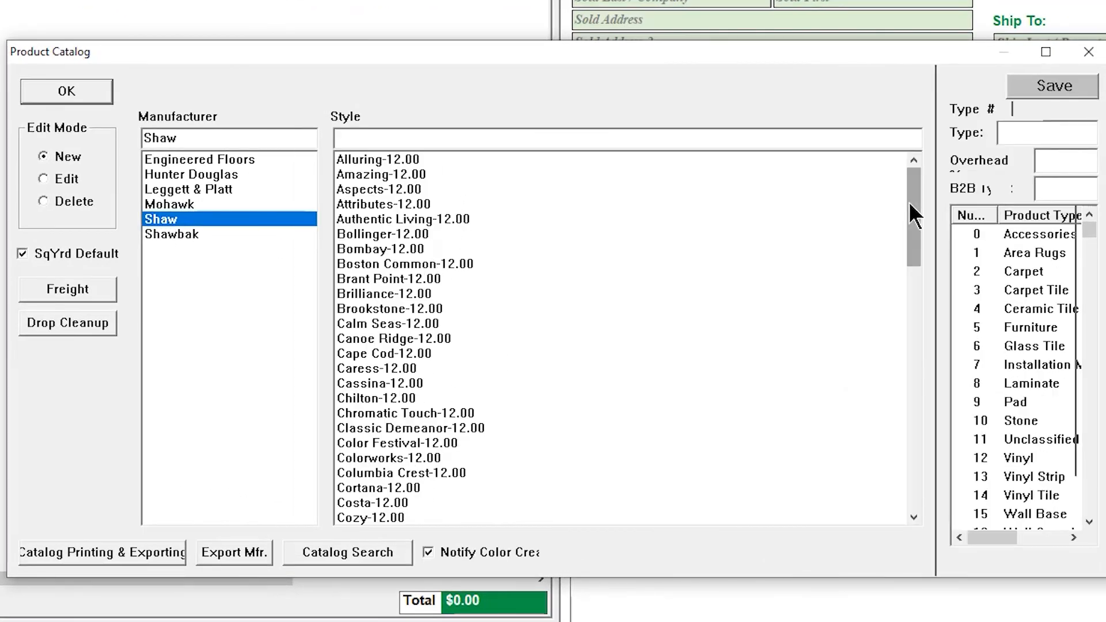
{"action": "left_click", "coordinate": [405, 223]}
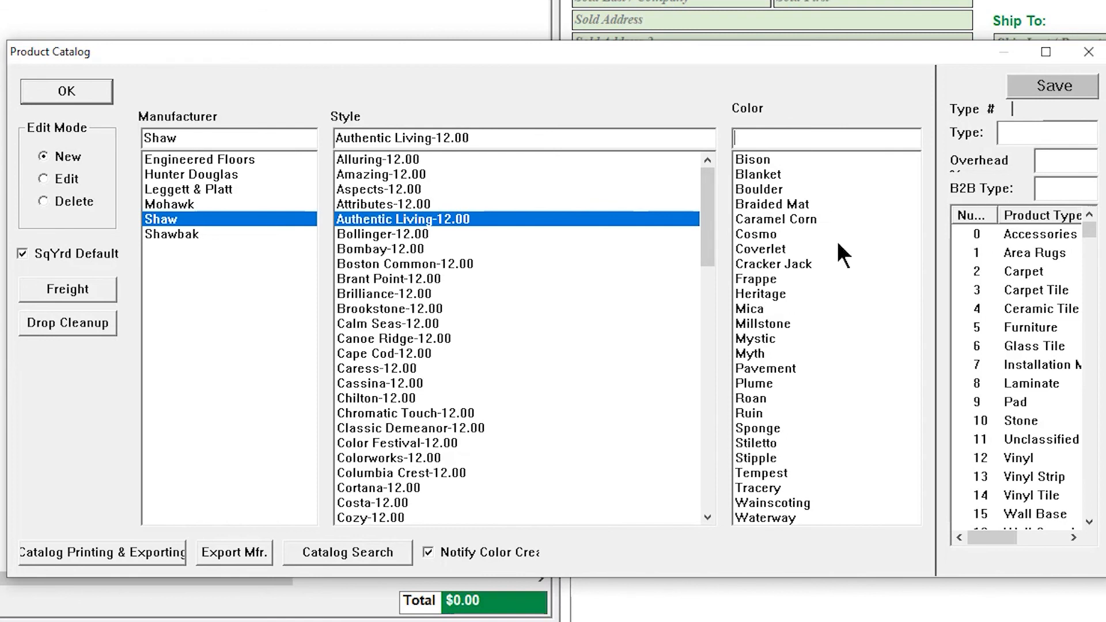